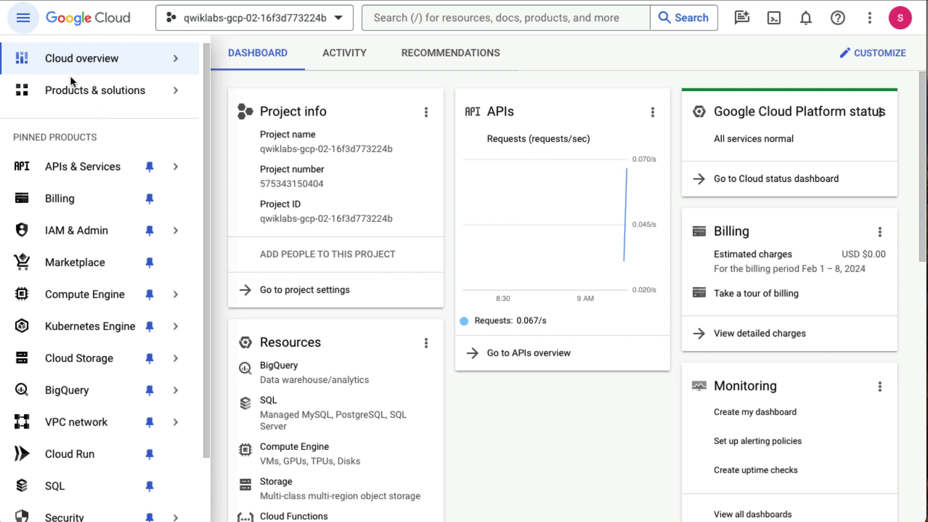
Expand the full list of products in the navigation and open Marketplace.
scroll(102, 247, "down", 3)
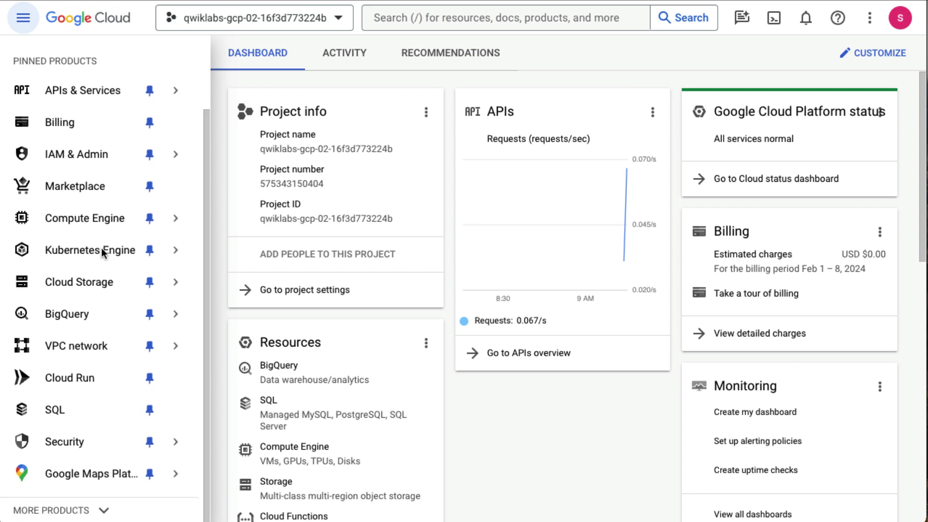
scroll(91, 380, "up", 3)
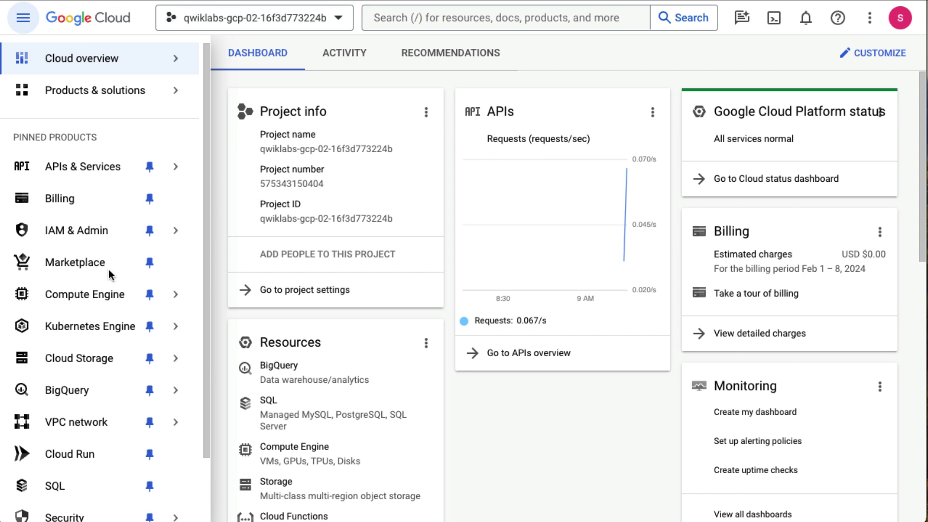
scroll(109, 269, "down", 3)
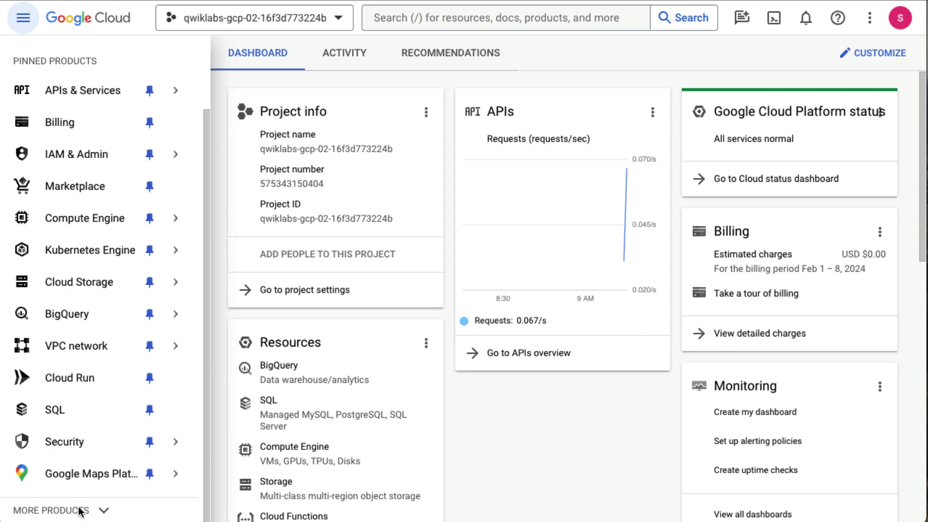
left_click(103, 511)
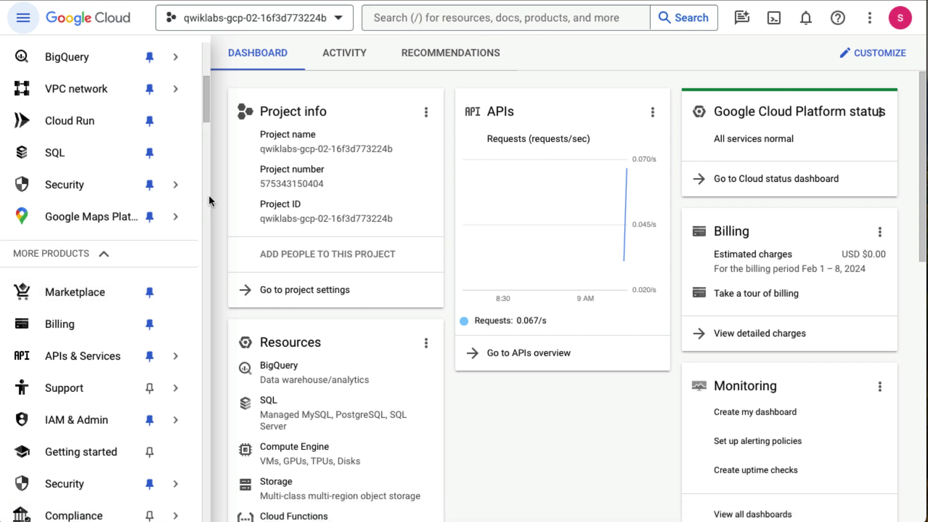
left_click(86, 297)
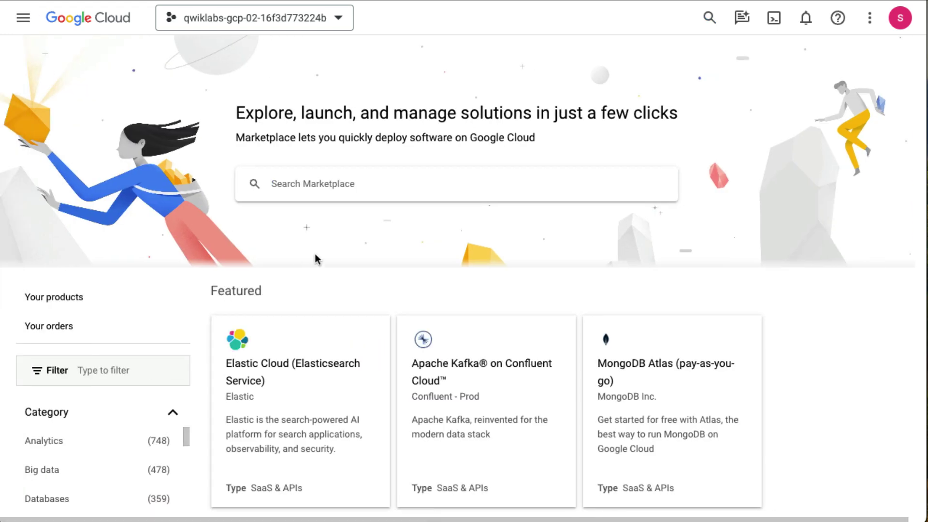
Search Marketplace for "LAMP".
left_click(315, 185)
type("LAMP")
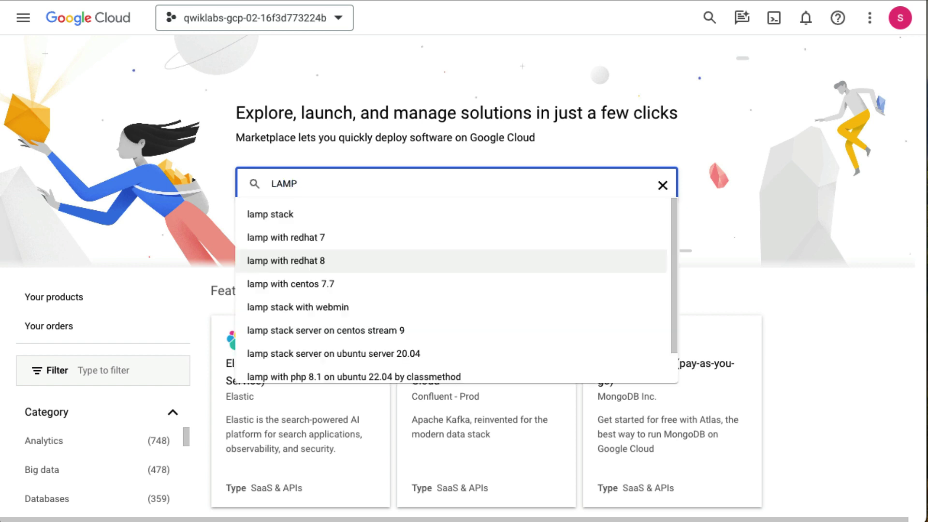
key("Return")
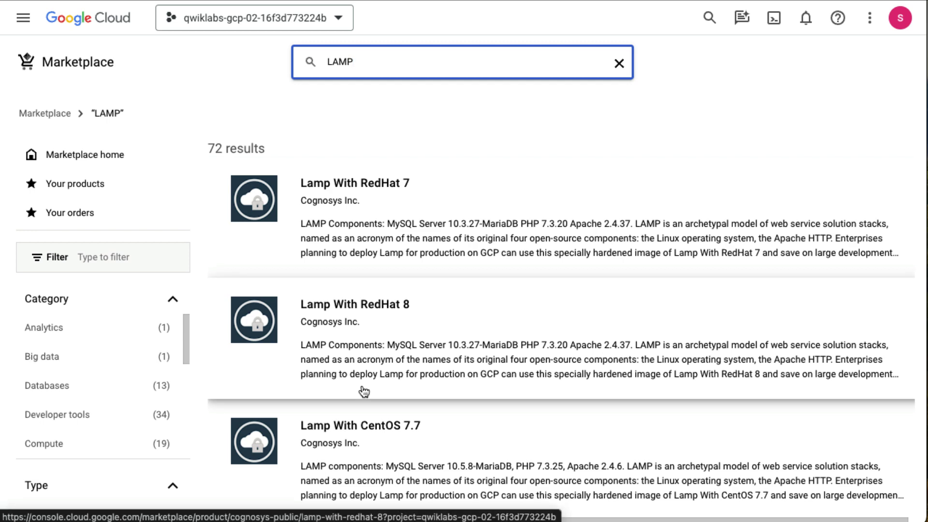
Look through the LAMP search results and filter them by price to show only Free products.
scroll(363, 391, "down", 5)
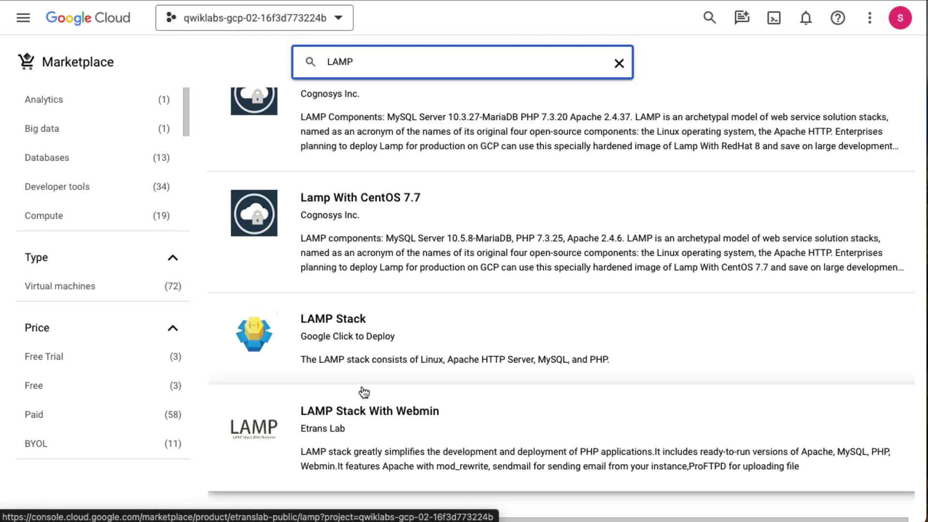
scroll(364, 392, "down", 7)
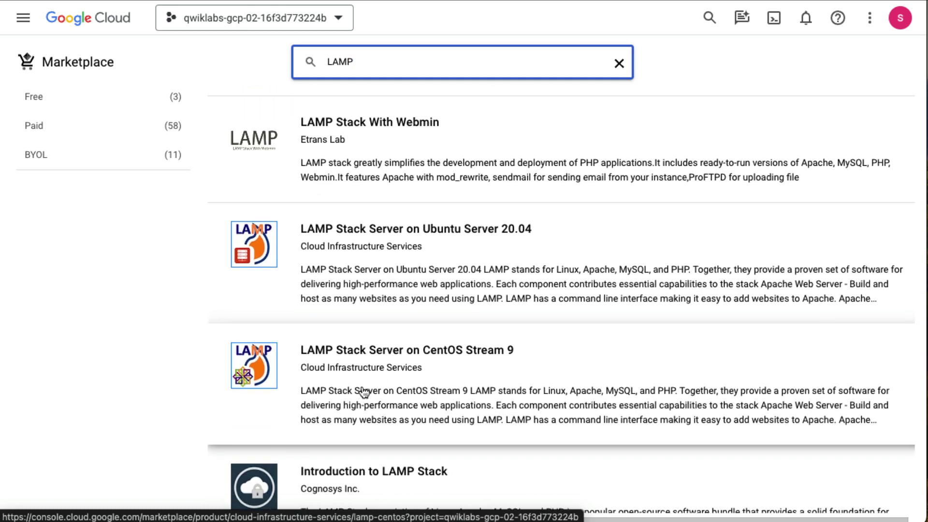
scroll(364, 392, "up", 6)
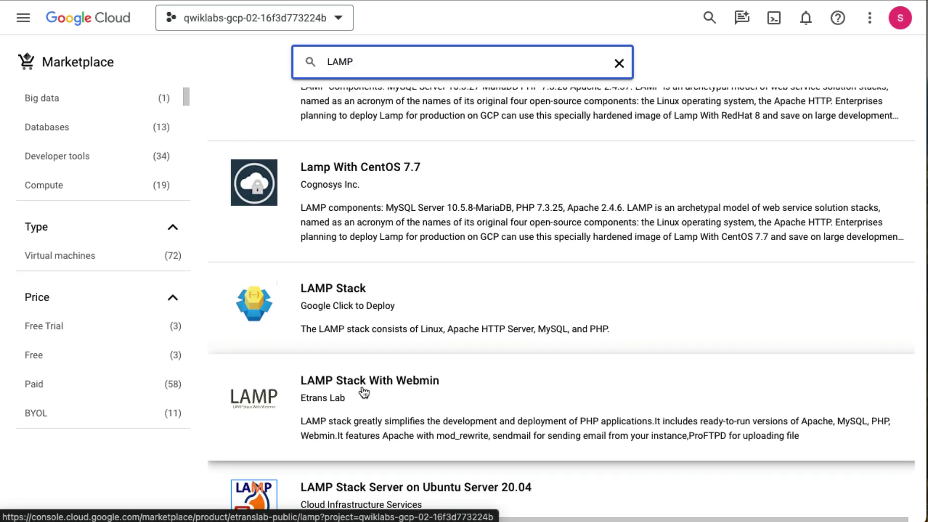
scroll(363, 392, "up", 1)
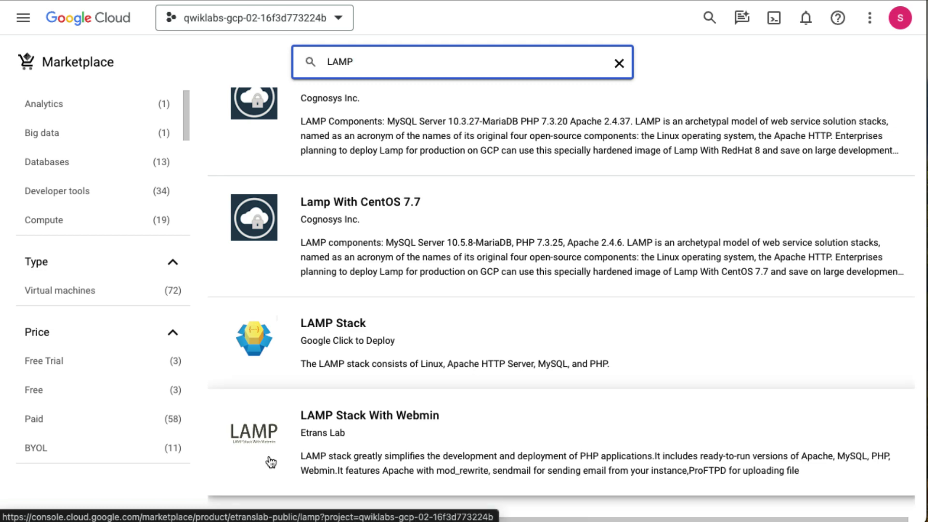
scroll(329, 236, "up", 2)
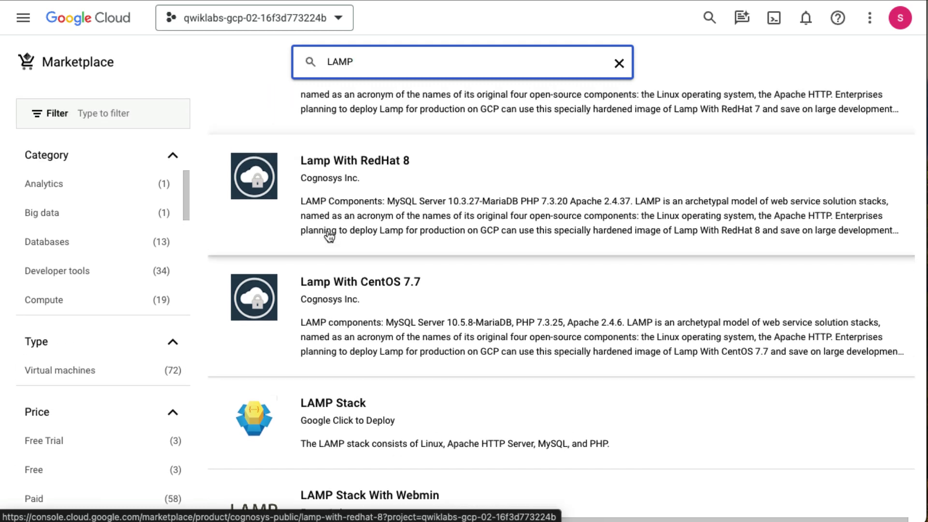
scroll(329, 236, "down", 3)
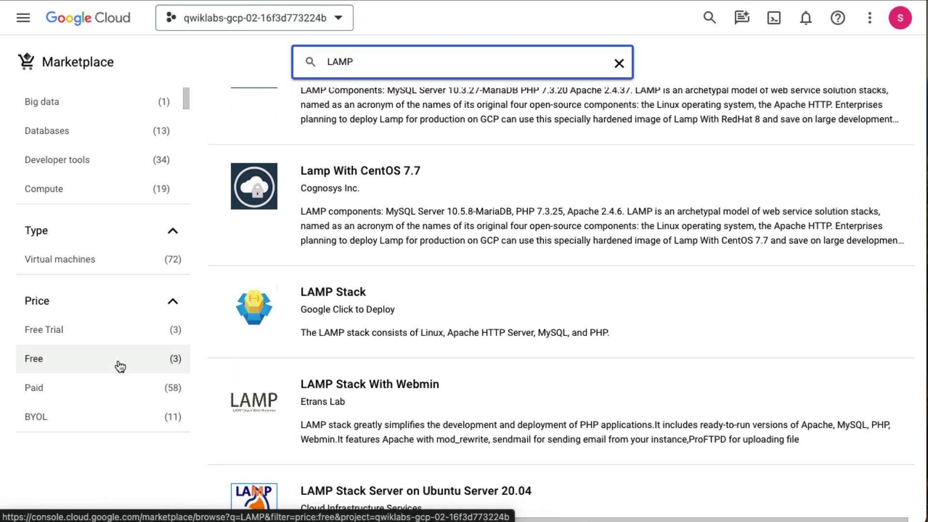
left_click(120, 366)
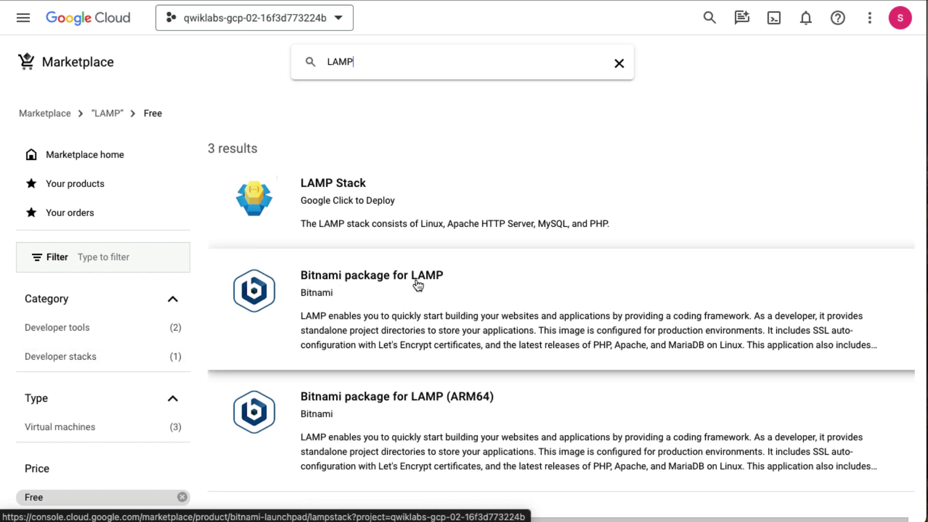
Open the product details of the Bitnami package for LAMP and review its overview, package contents and pricing.
left_click(367, 282)
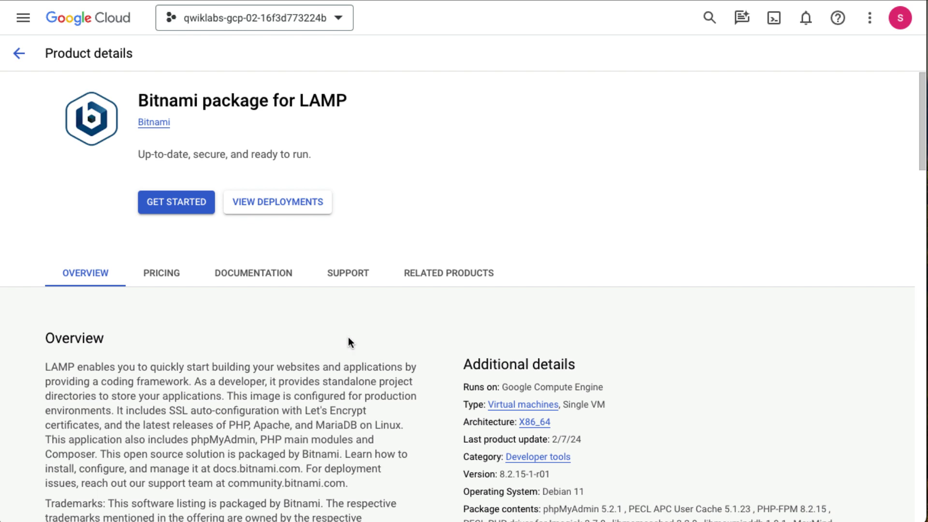
scroll(288, 364, "down", 1)
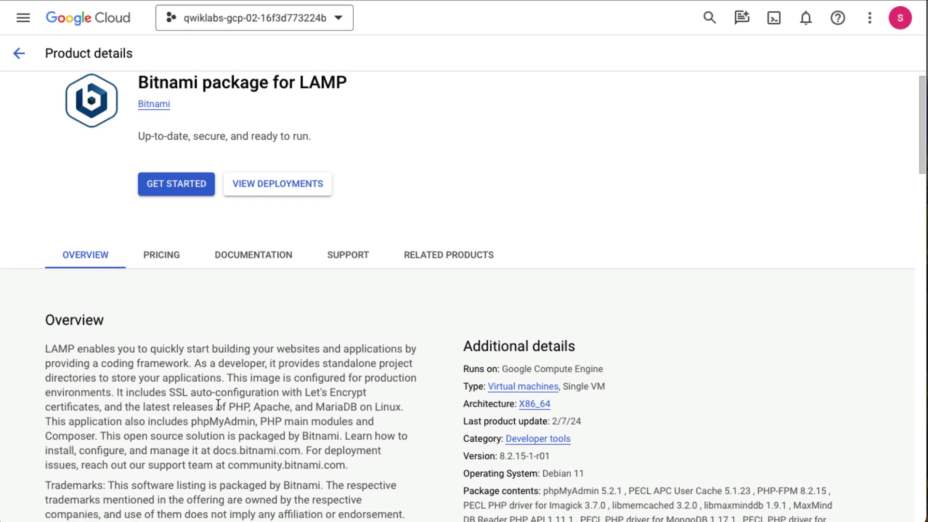
scroll(218, 404, "down", 2)
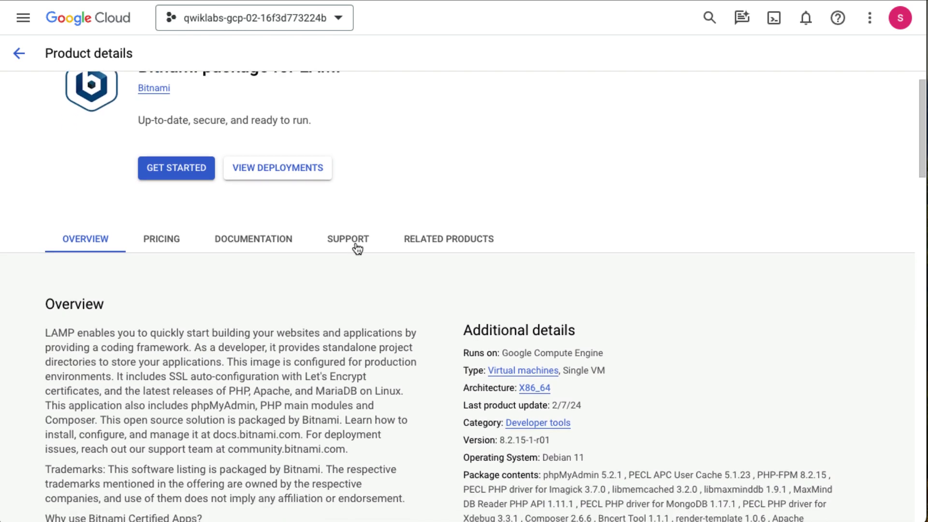
scroll(311, 314, "down", 2)
scroll(309, 310, "down", 5)
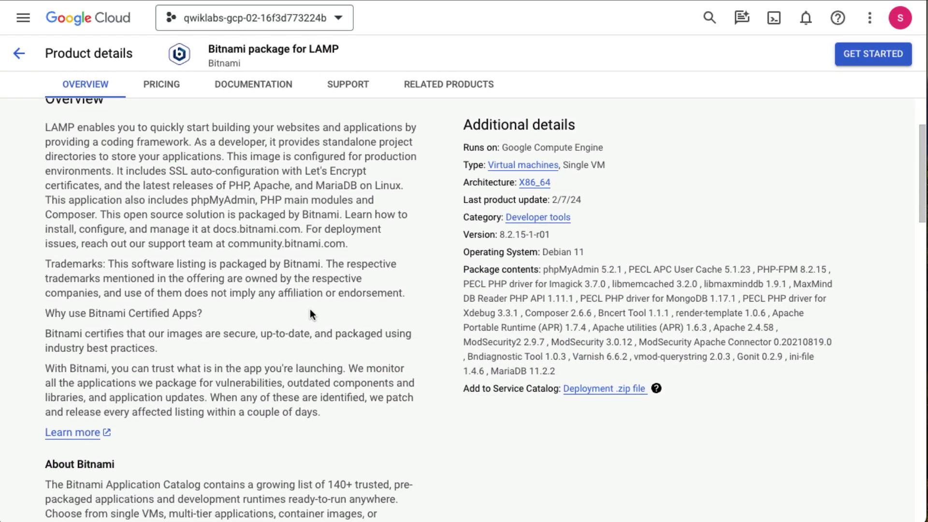
scroll(309, 313, "down", 9)
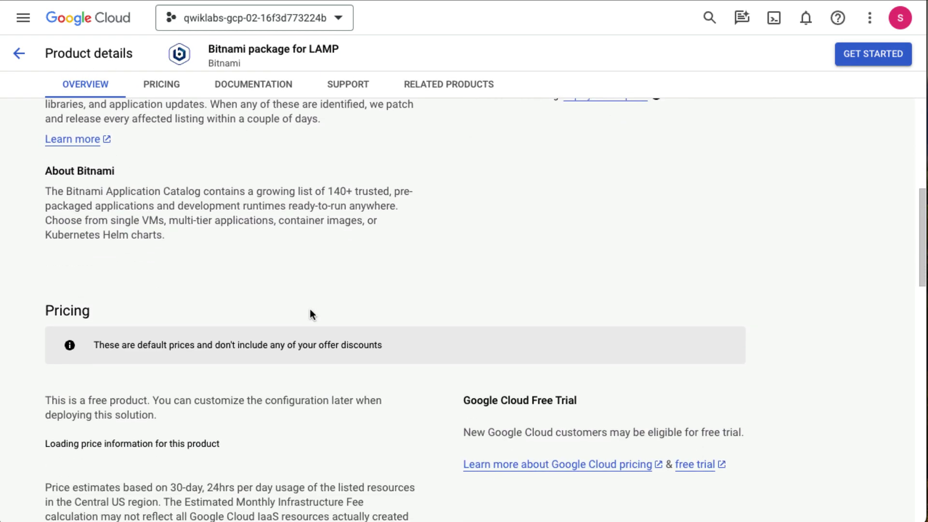
scroll(309, 314, "down", 2)
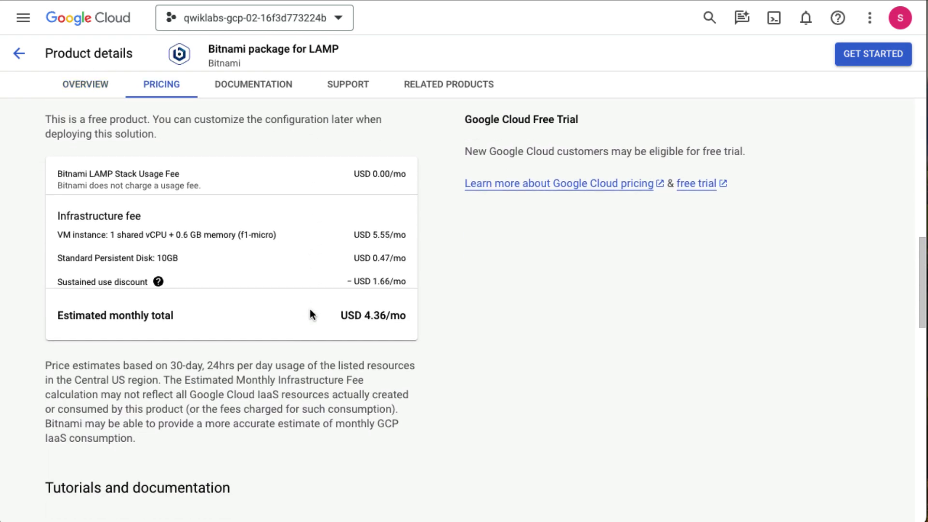
scroll(310, 314, "up", 15)
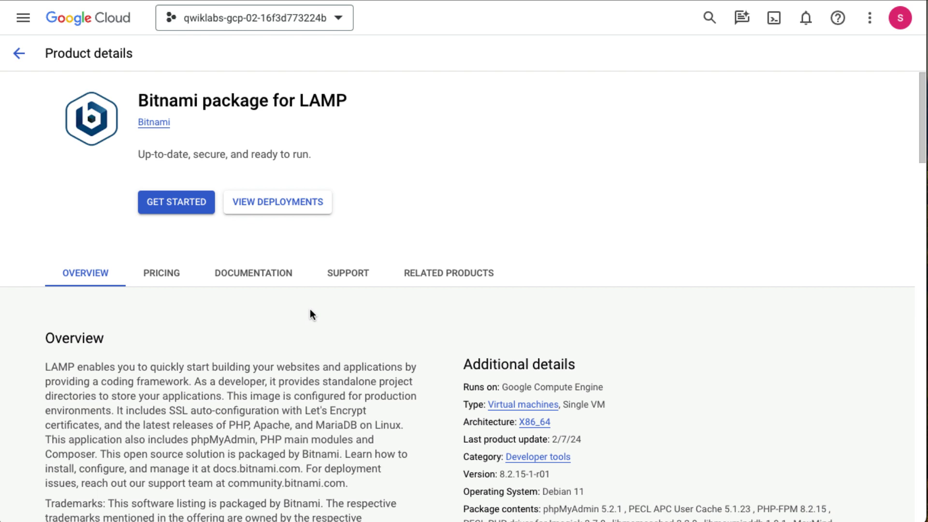
Start deploying the Bitnami package for LAMP, accepting the terms and agreements and dismissing the menu hint on the deployment form.
left_click(179, 203)
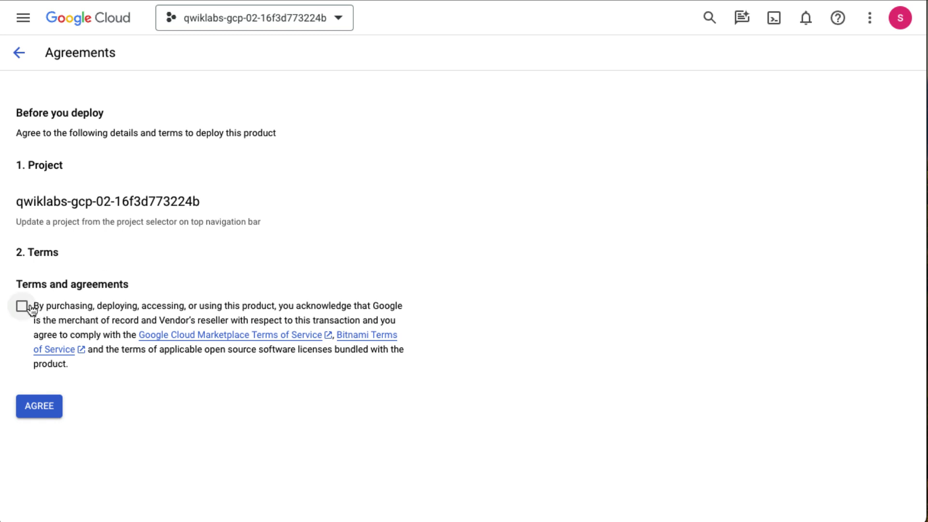
left_click(30, 307)
left_click(52, 408)
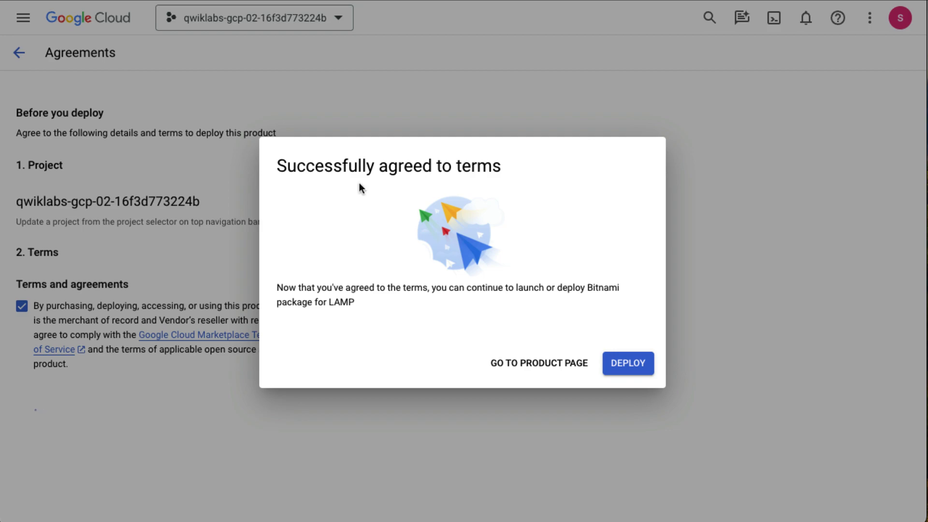
left_click(618, 370)
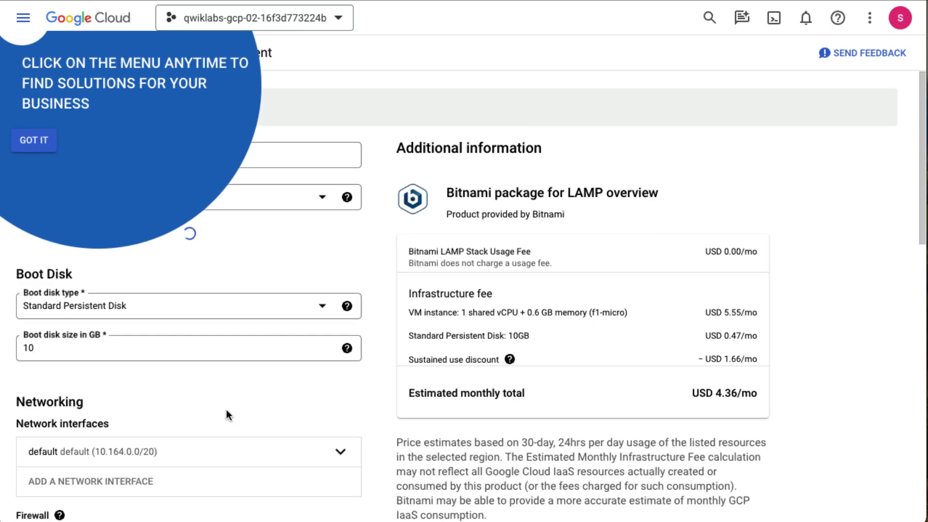
left_click(34, 141)
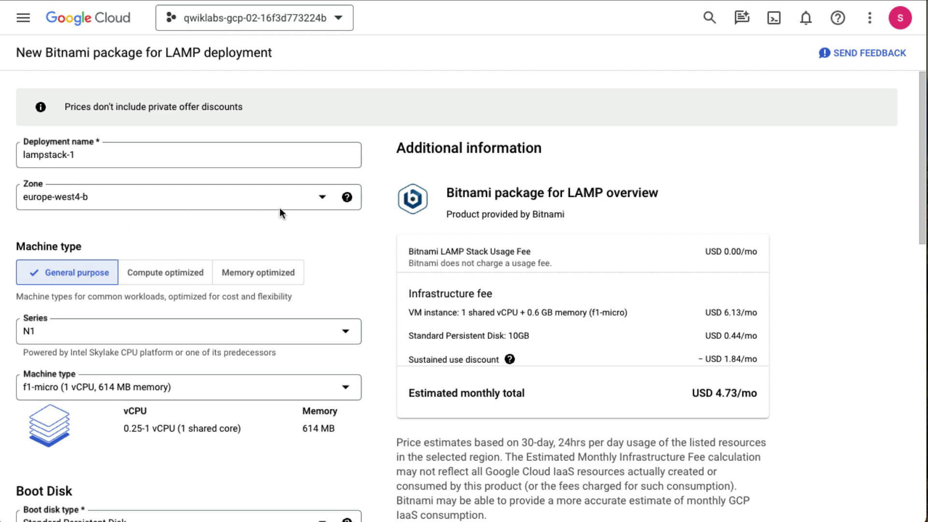
Set the deployment's zone to europe-west4-a and its general-purpose machine series to E2.
left_click(322, 200)
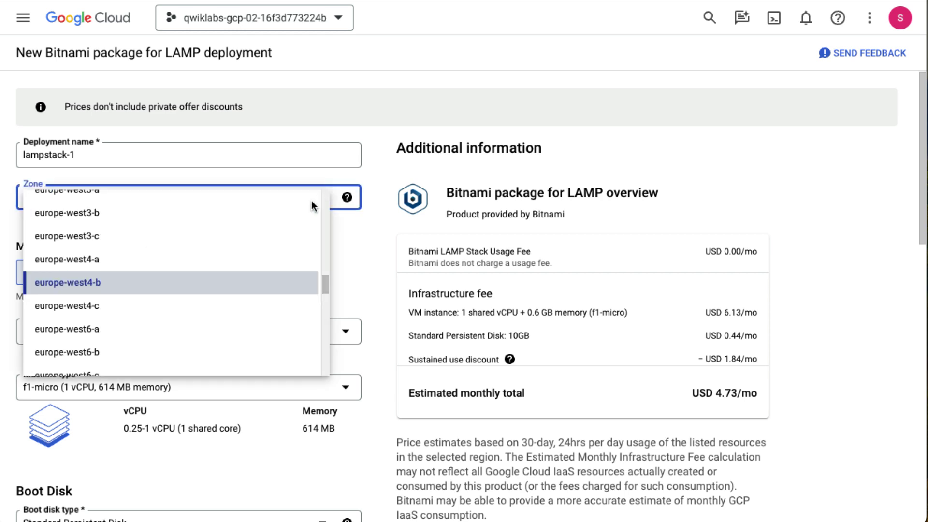
left_click(77, 266)
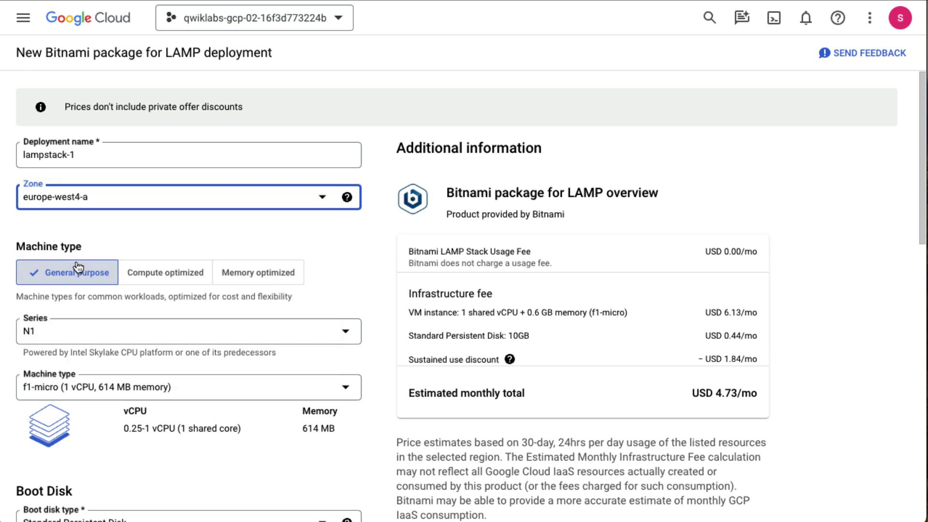
scroll(191, 343, "down", 2)
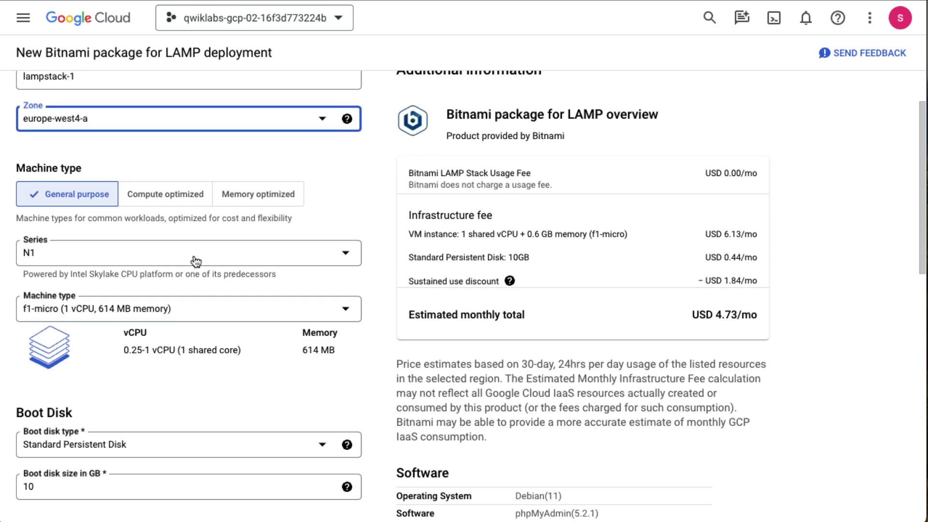
left_click(187, 255)
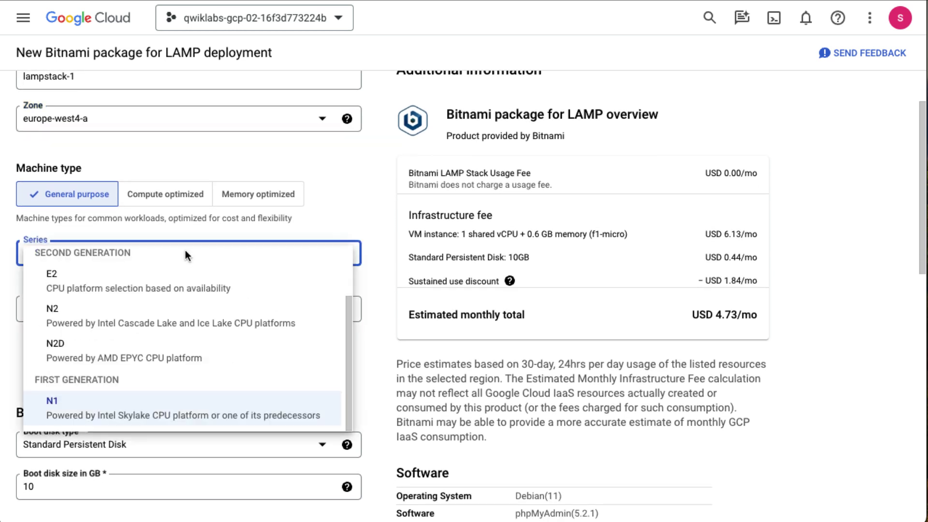
left_click(152, 295)
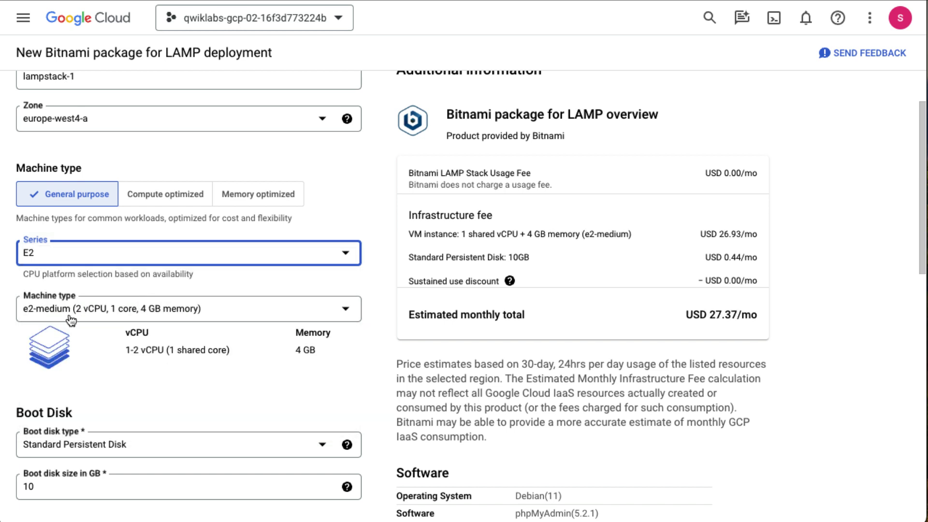
Review the deployment's machine type, boot disk and networking settings along with the estimated monthly cost.
scroll(187, 325, "down", 3)
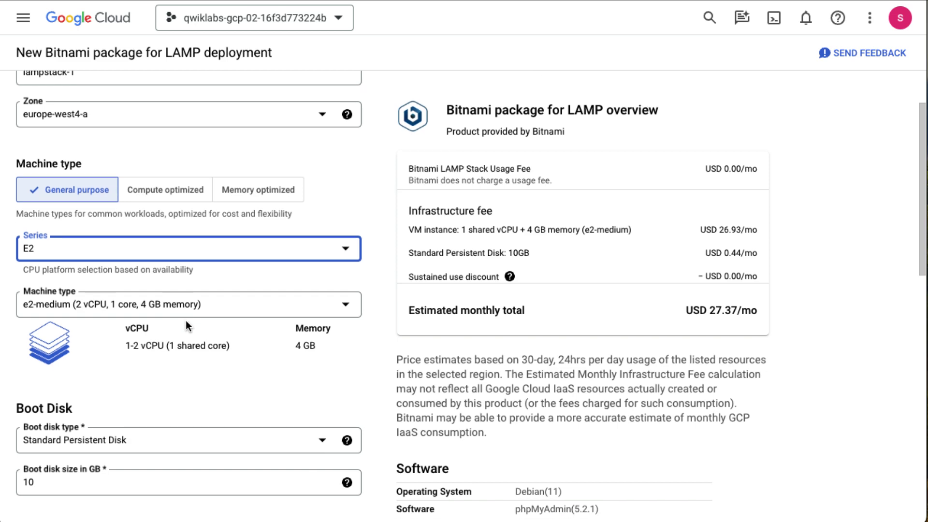
scroll(186, 320, "up", 1)
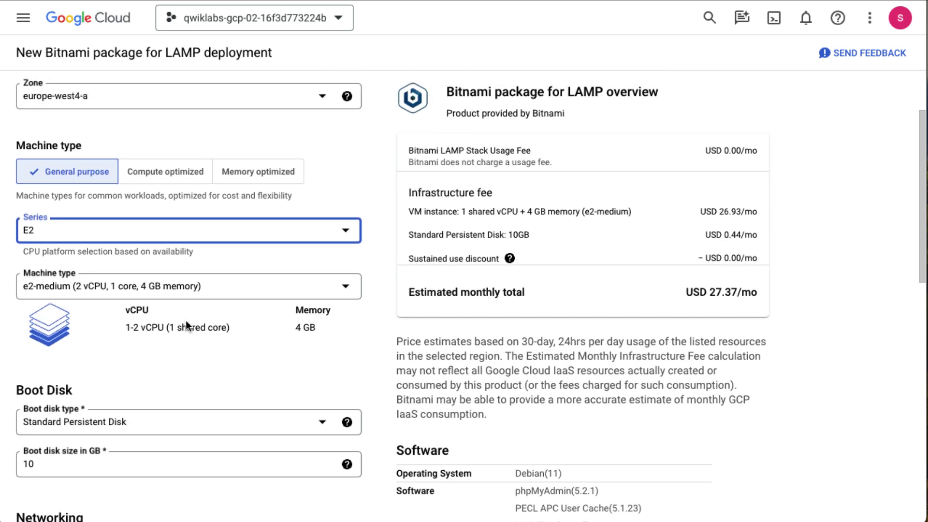
scroll(186, 321, "down", 5)
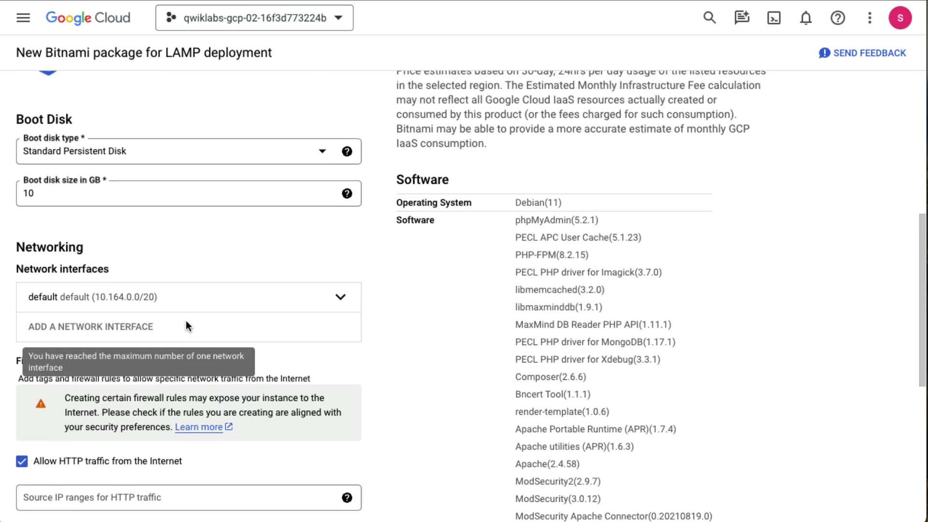
scroll(185, 320, "up", 6)
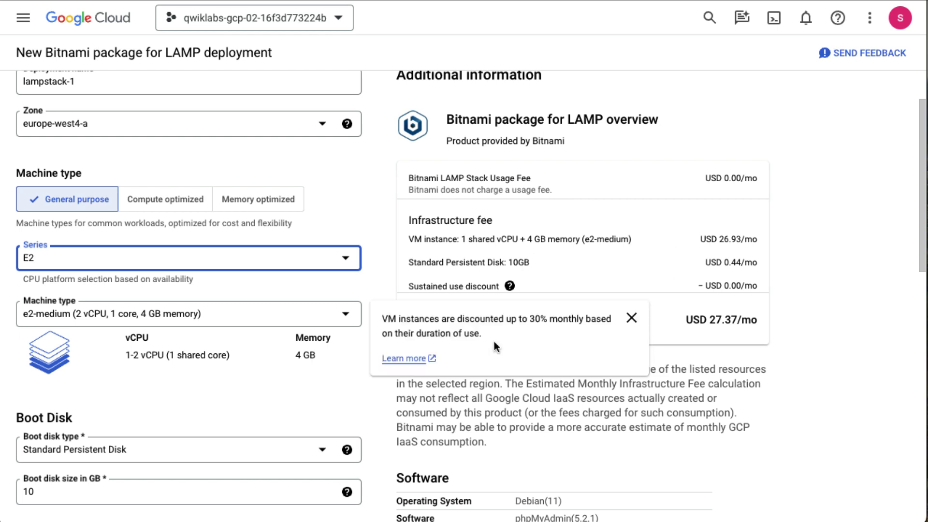
scroll(277, 363, "down", 1)
scroll(277, 362, "down", 1)
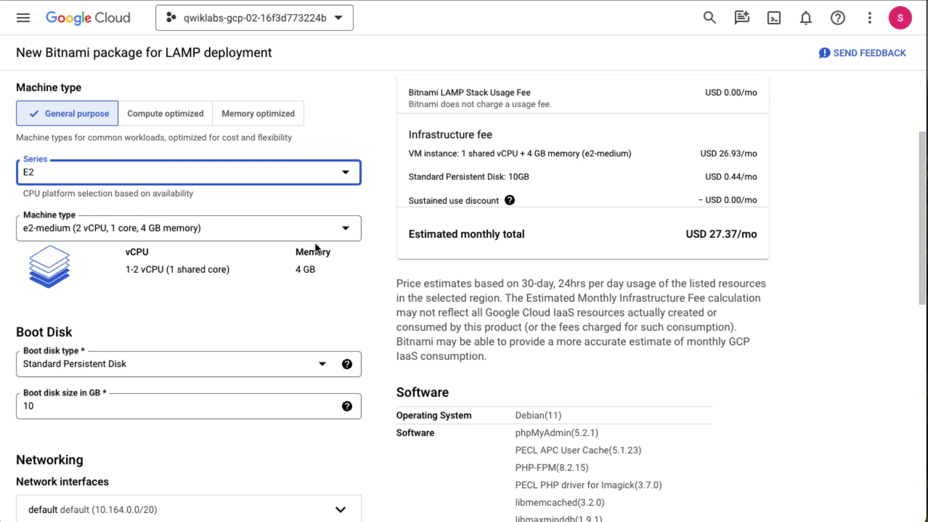
Deploy the Bitnami package for LAMP with HTTP and HTTPS traffic allowed, and open the running deployment's details.
scroll(148, 340, "down", 8)
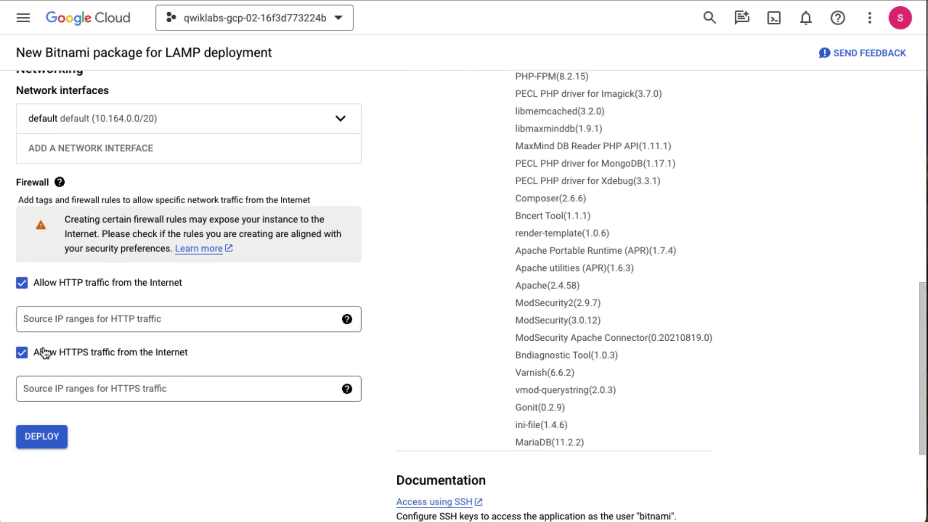
left_click(41, 436)
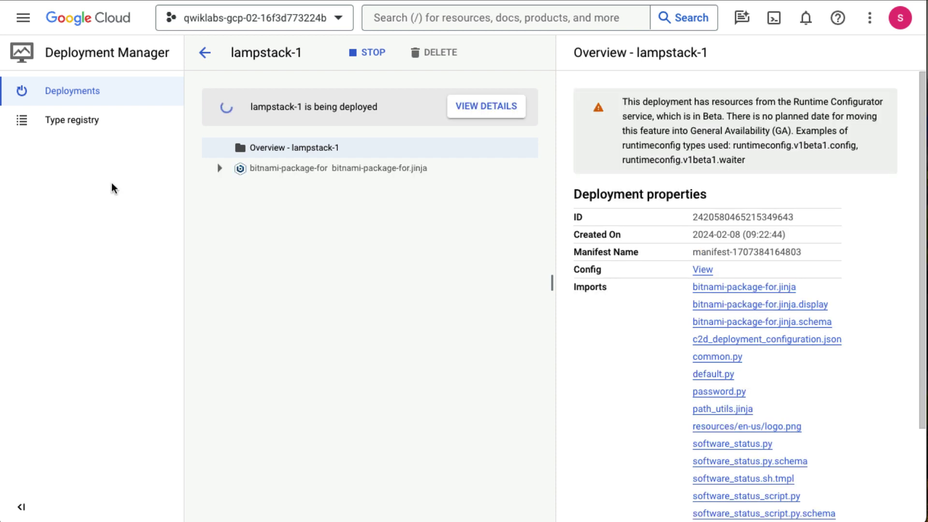
left_click(474, 115)
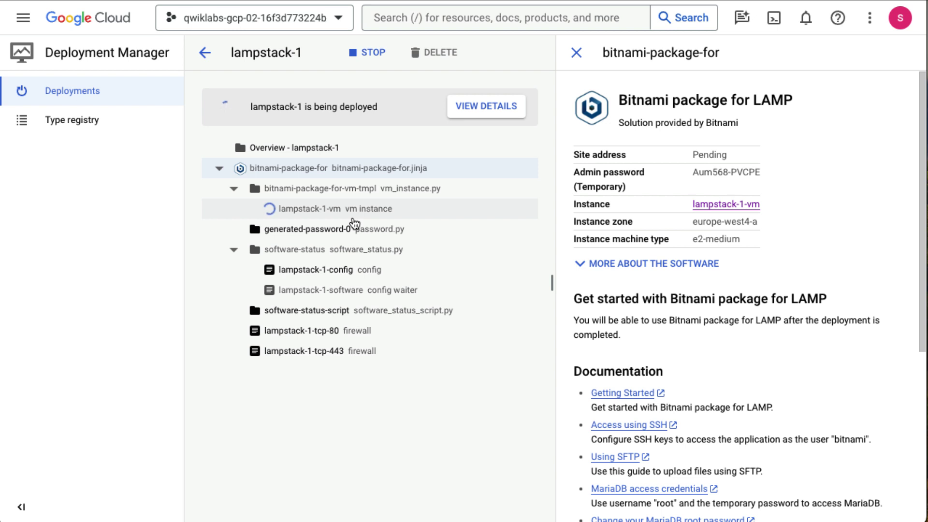
key("Return")
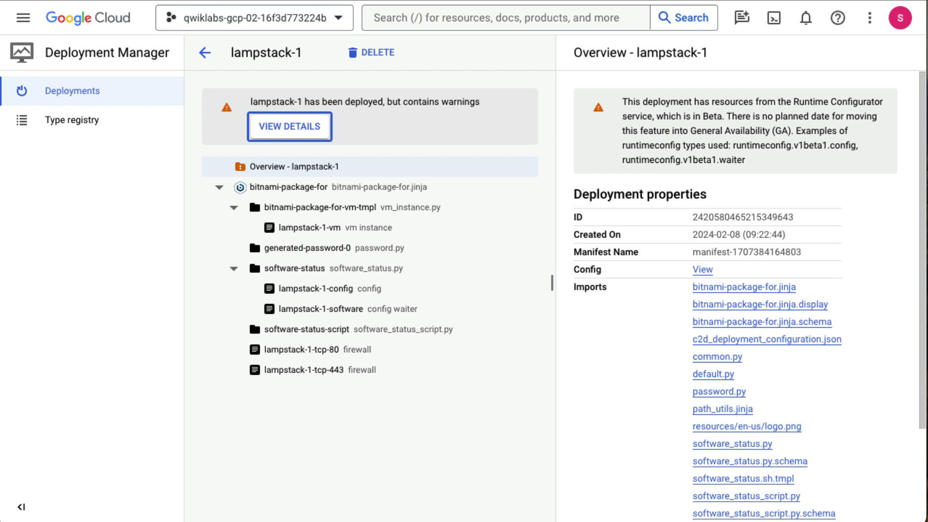
Open the bitnami-package-for resource in lampstack-1, visit its site address to check the landing page, and close that page.
left_click(338, 187)
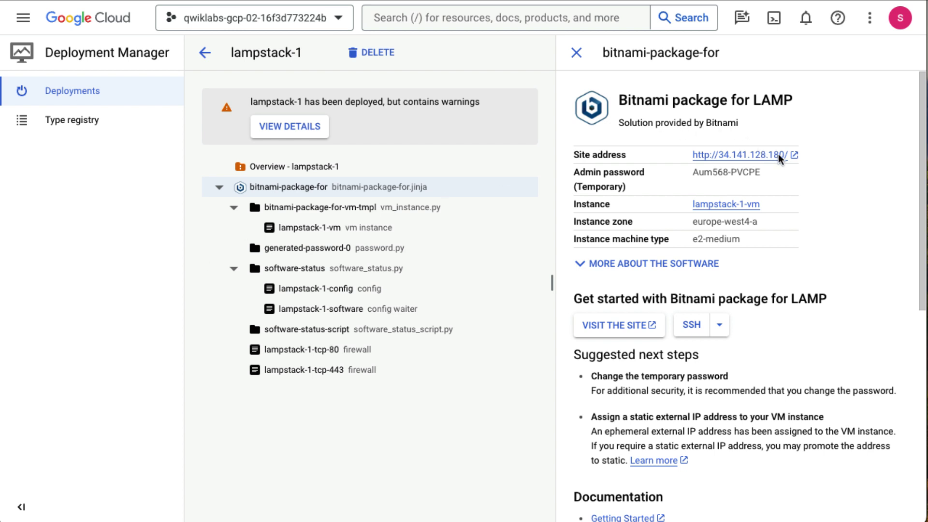
left_click(789, 158)
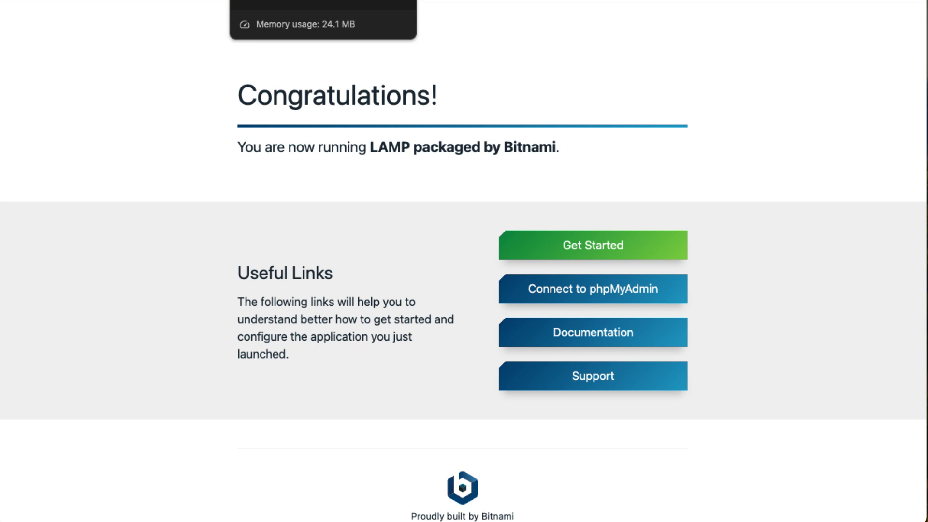
key("ctrl+w")
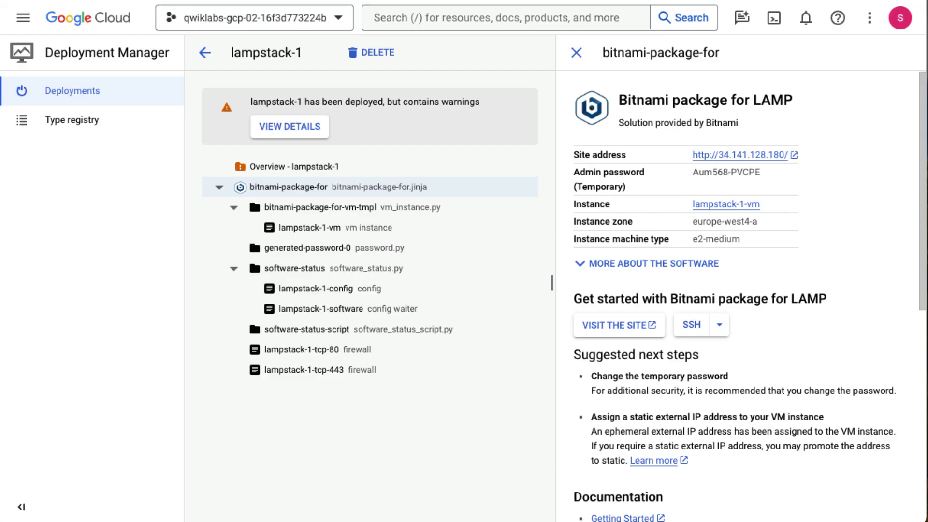
Expand the information about the deployed package's software and review the component list and suggested next steps.
left_click(579, 264)
scroll(643, 316, "up", 3)
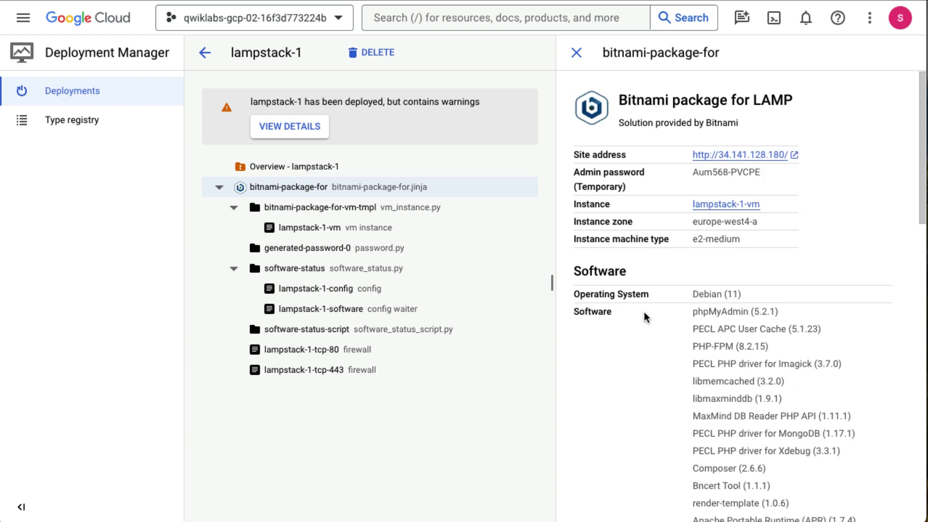
scroll(644, 311, "down", 10)
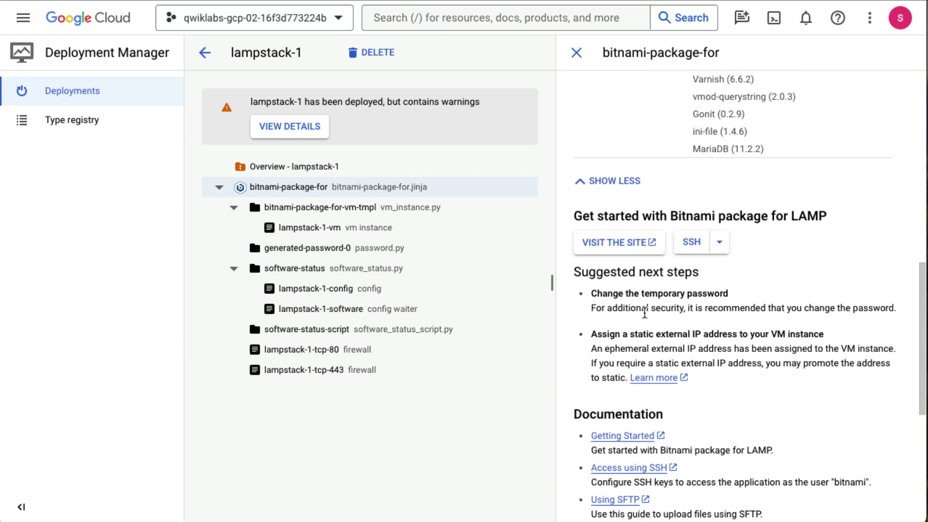
Start a browser SSH session to the LAMP virtual machine, enlarge its window and dismiss the IAP role notice.
left_click(701, 248)
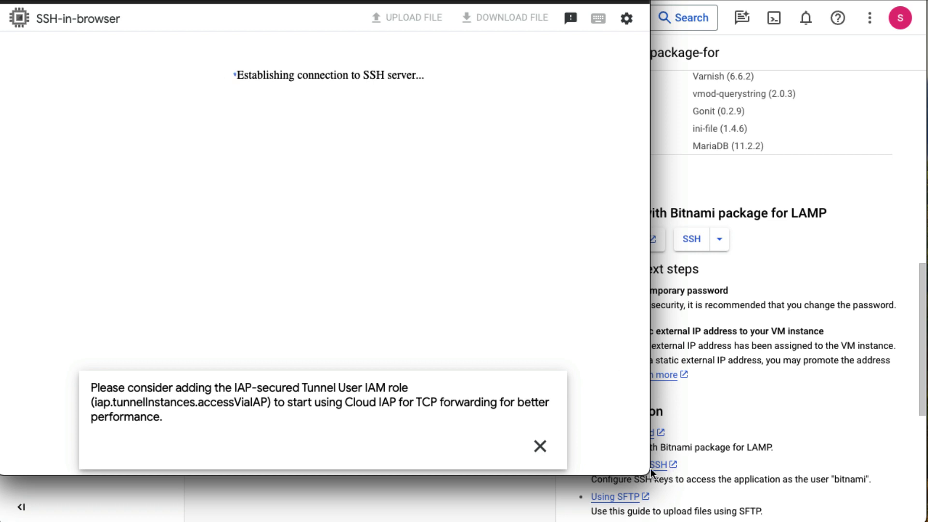
left_click_drag(648, 468, 922, 510)
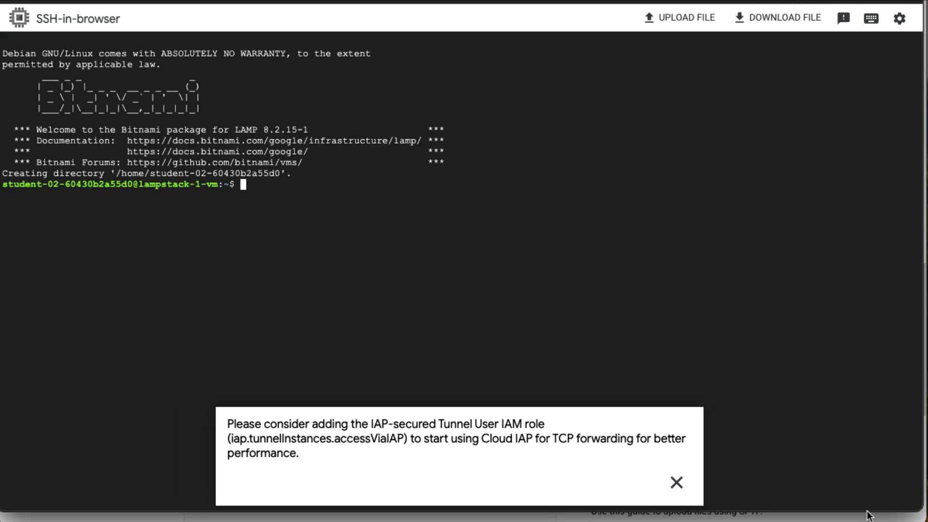
left_click(676, 482)
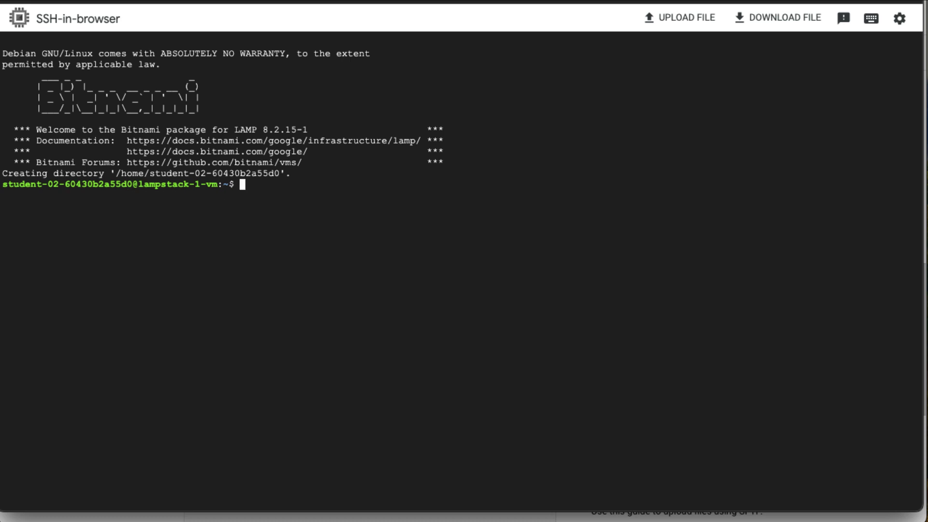
Change the working directory in the SSH session to /opt/bitnami.
left_click(236, 304)
type("cd /opt/bitnami")
key("Return")
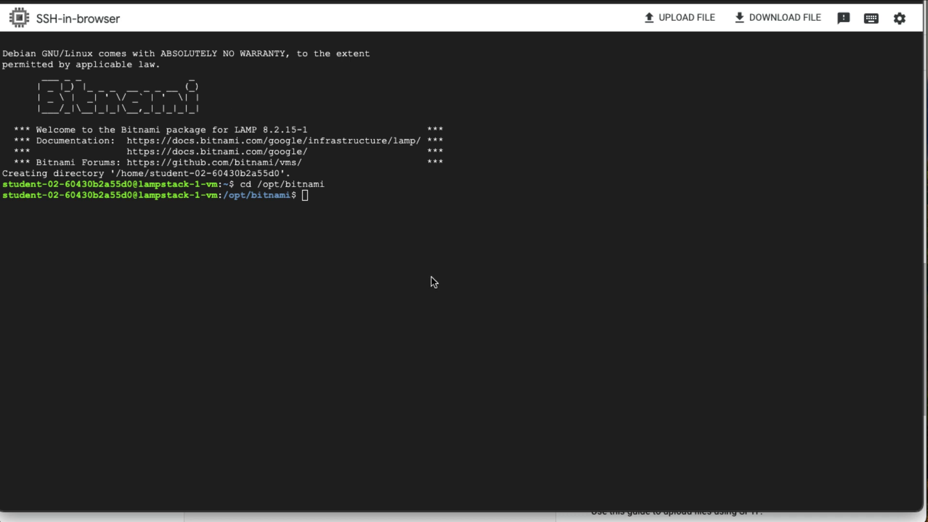
Run sudo sh -c 'echo "<?php phpinfo(); ?>" > apache2/htdocs/phpinfo.php' to create the PHP info page, and close the SSH session.
type("sudo sh -c 'echo \"<?php phpinfo(); ?>\" > apache2/htdocs/phpinfo.php'")
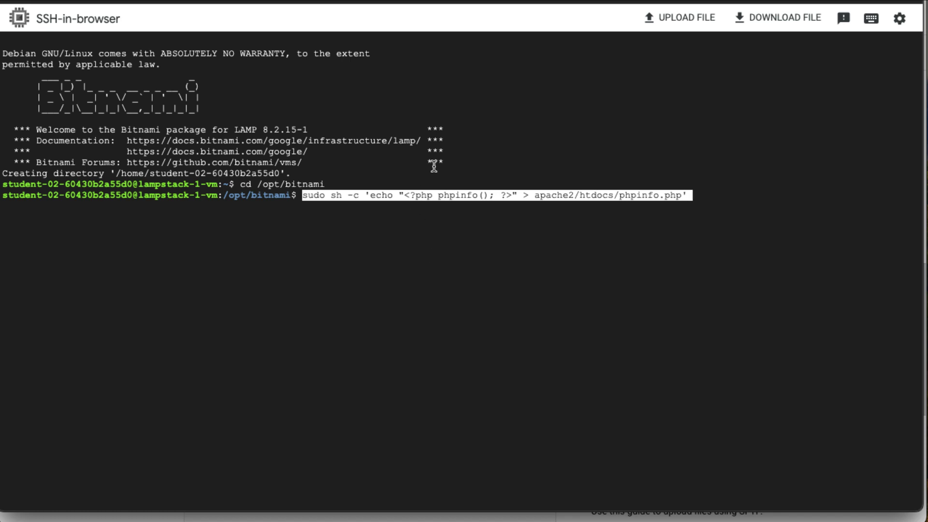
key("End")
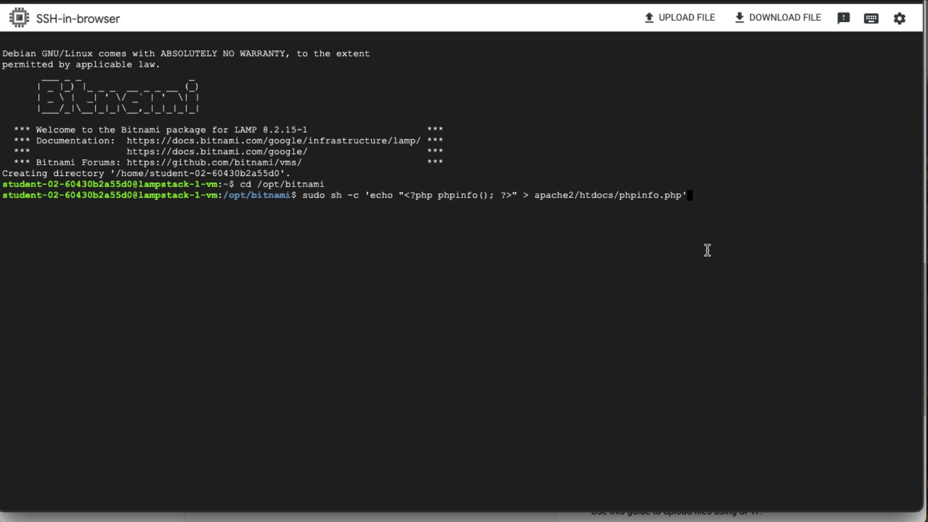
key("Return")
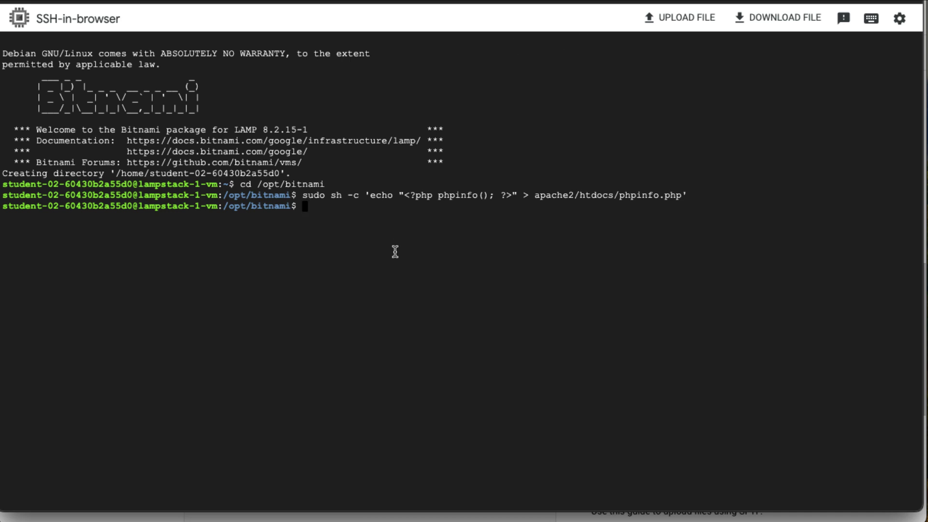
key("ctrl+d")
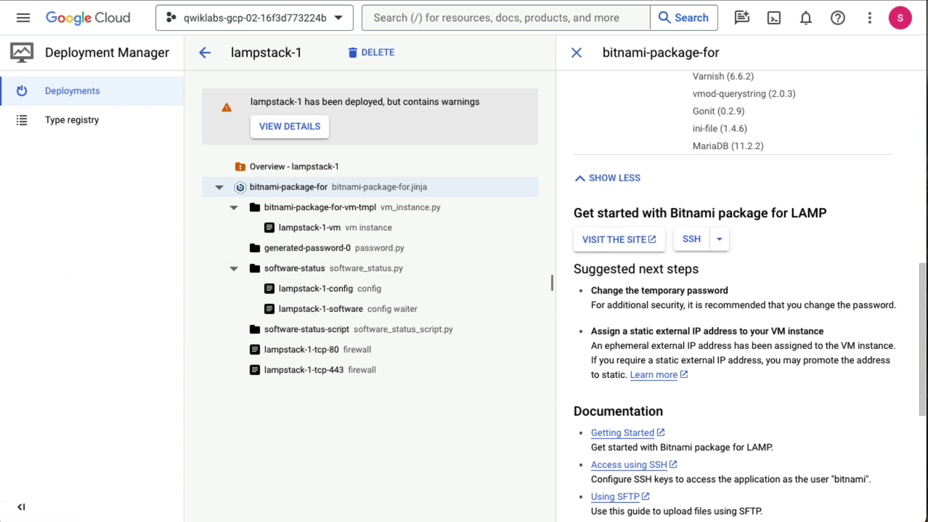
Visit the deployed site, load its /phpinfo.php page and look through the PHP version and configuration details.
left_click(646, 244)
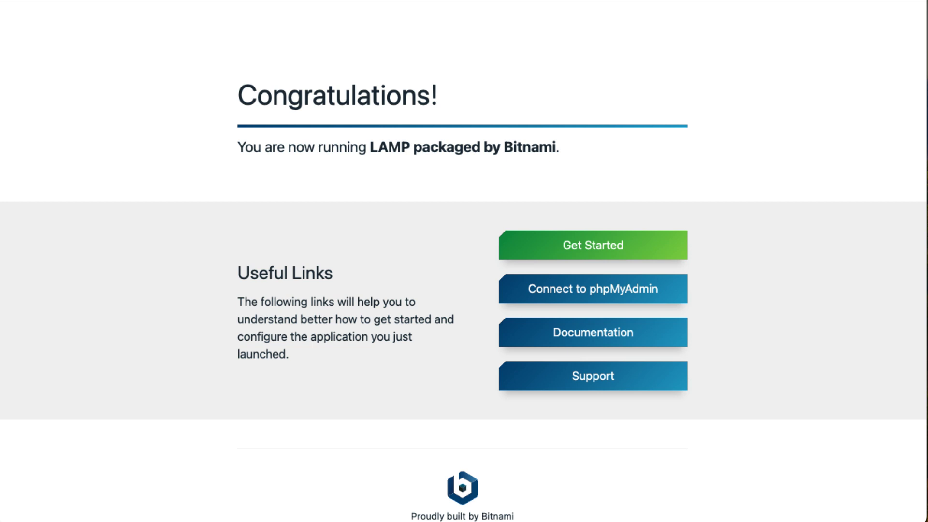
key("super+l")
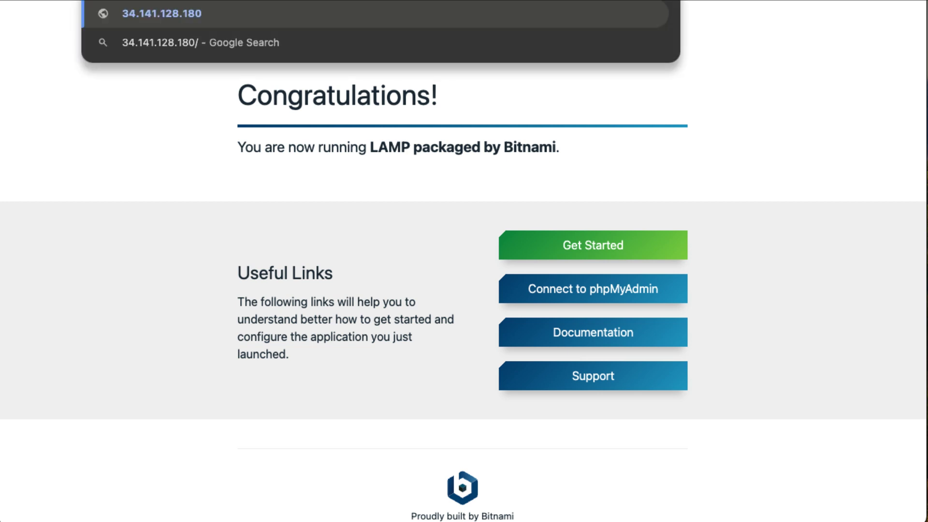
type("/ph")
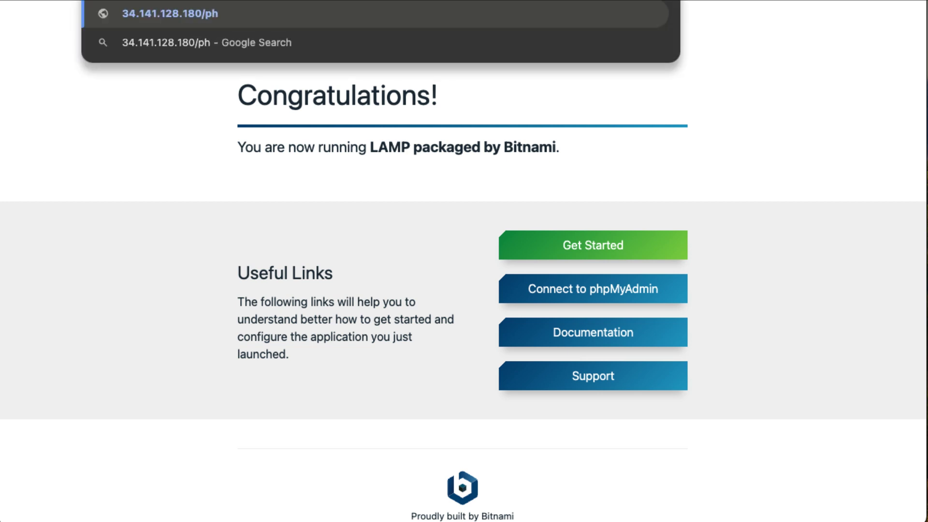
type("pinfo.p")
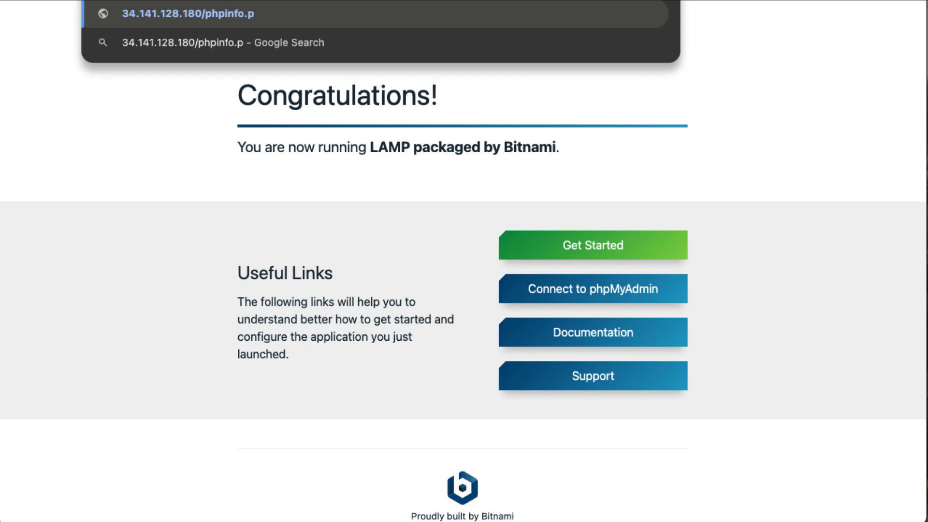
type("hp")
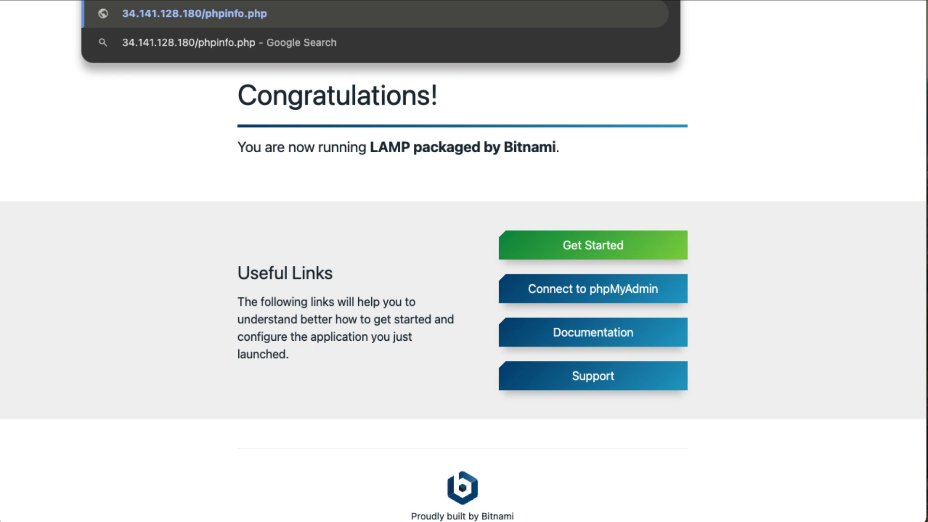
key("Return")
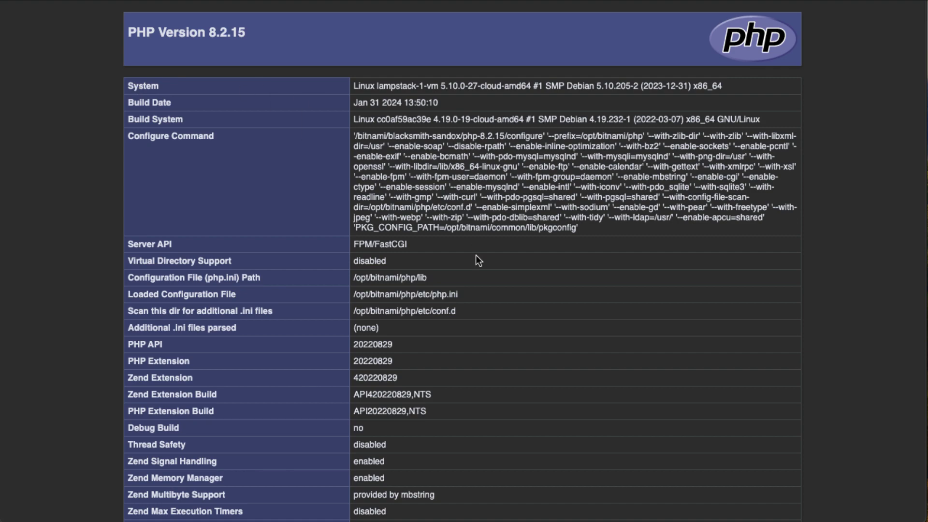
scroll(476, 255, "down", 10)
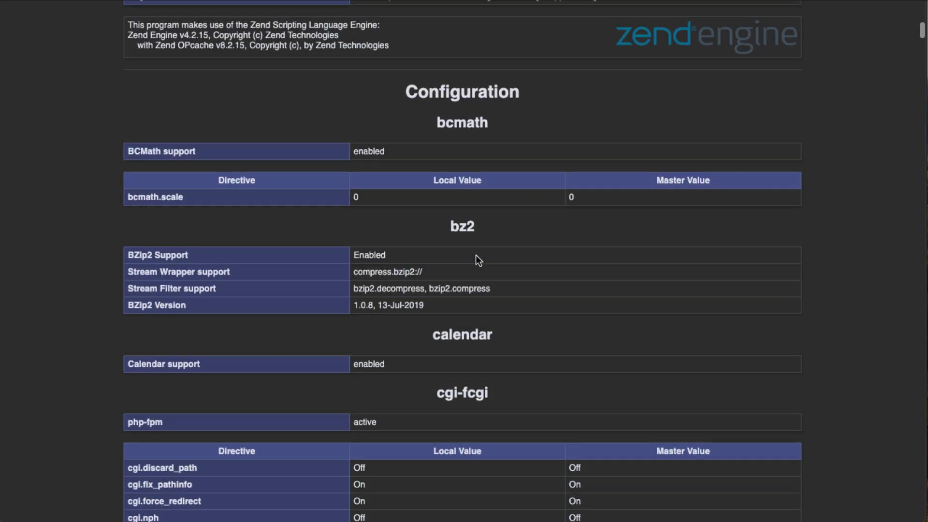
scroll(475, 255, "down", 20)
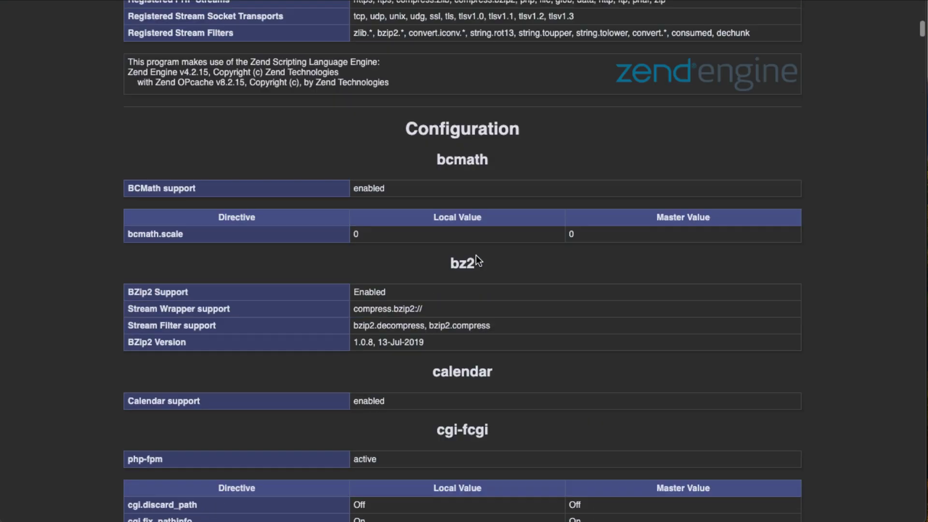
scroll(476, 254, "up", 15)
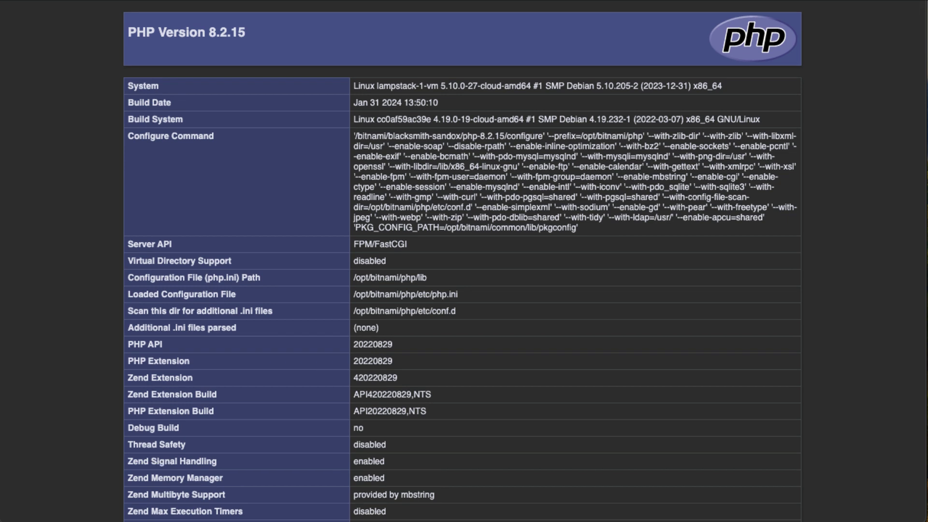